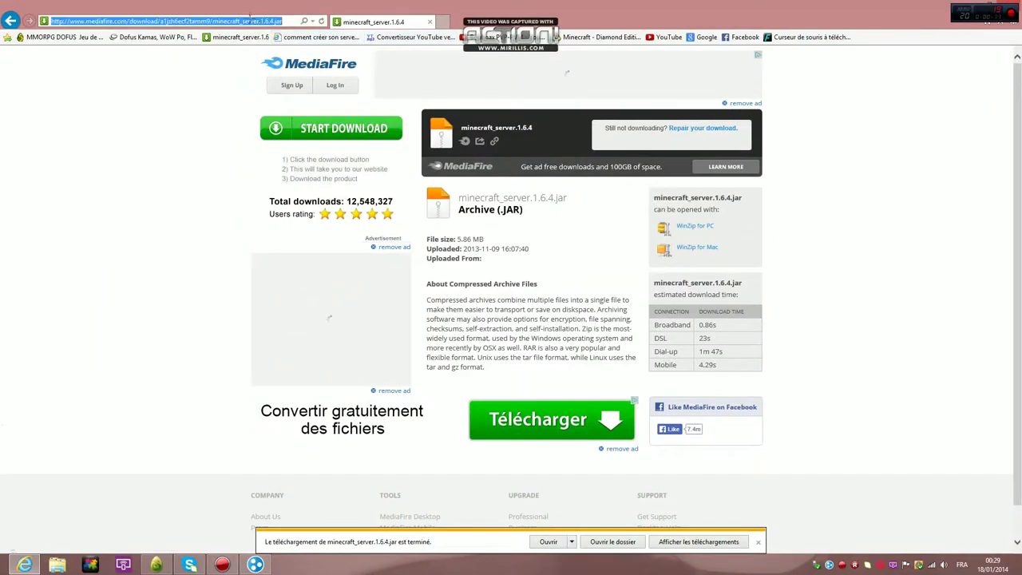
Reload the MediaFire page, save minecraft_server.1.6.4.jar to the Bureau folder, and clear the open windows off the desktop.
key(Return)
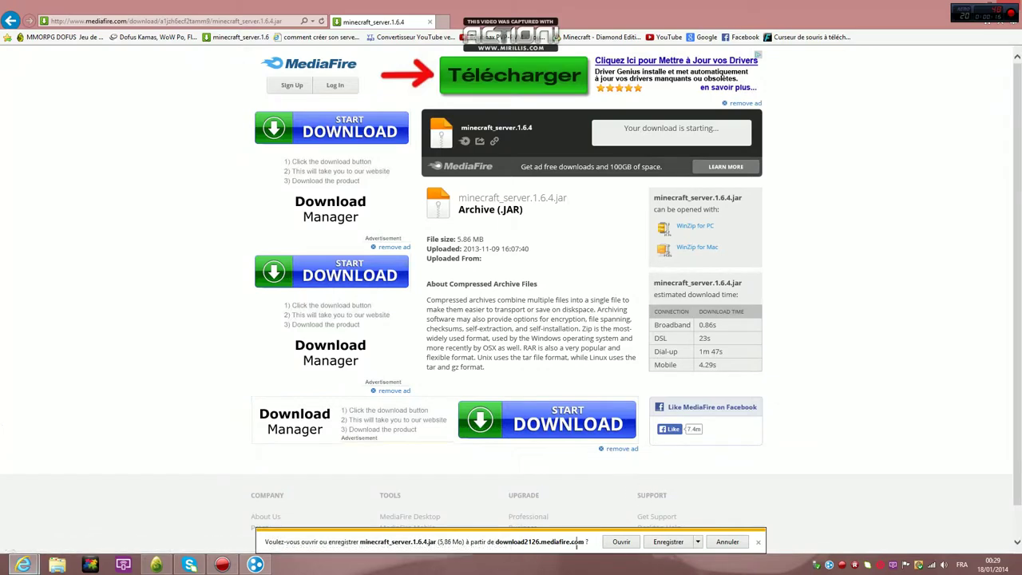
click(697, 542)
click(745, 529)
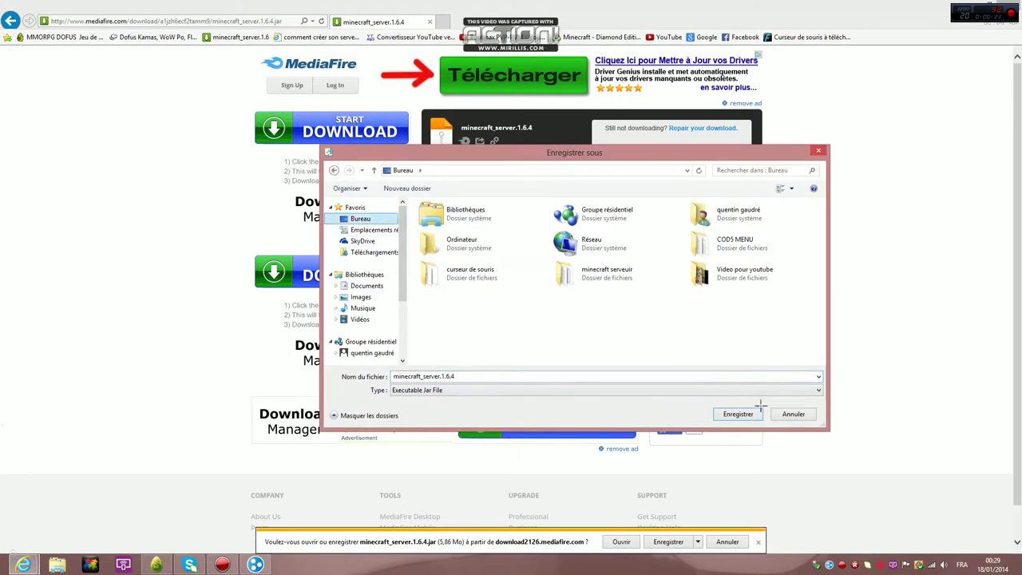
click(737, 413)
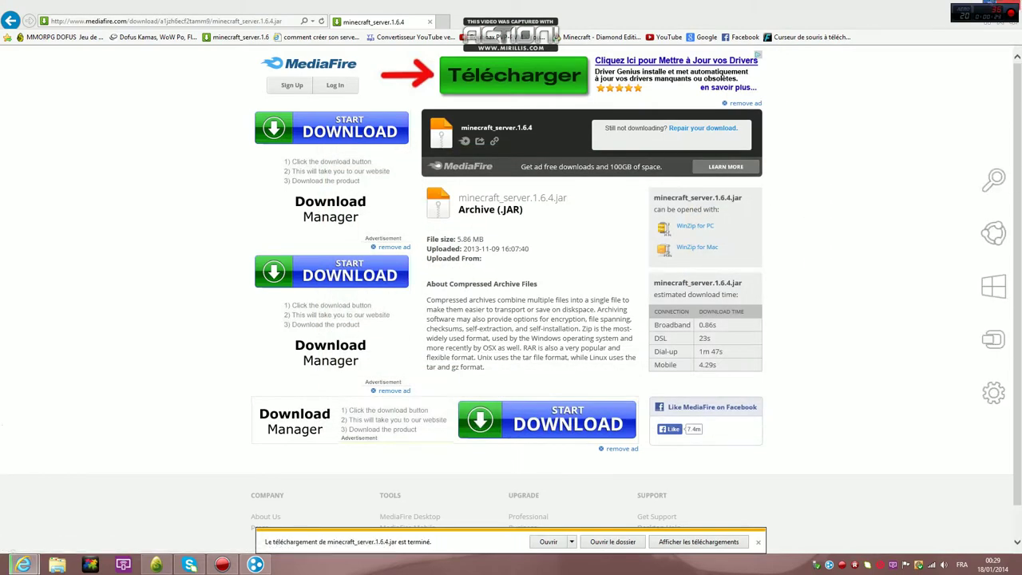
click(1010, 6)
click(733, 67)
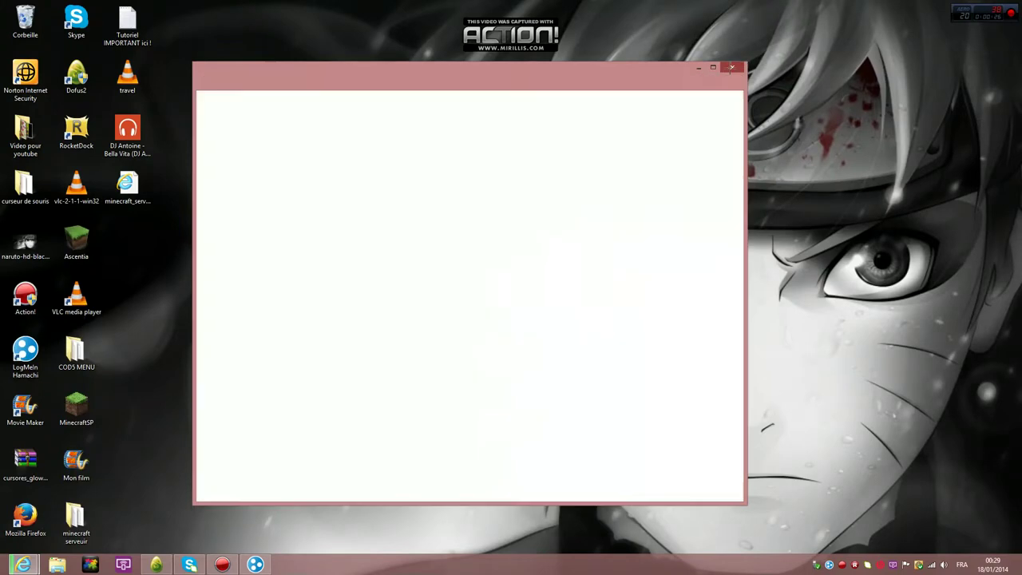
Create a desktop folder named "serveur de tuto" and place it beneath the downloaded server file.
drag(128, 184, 178, 185)
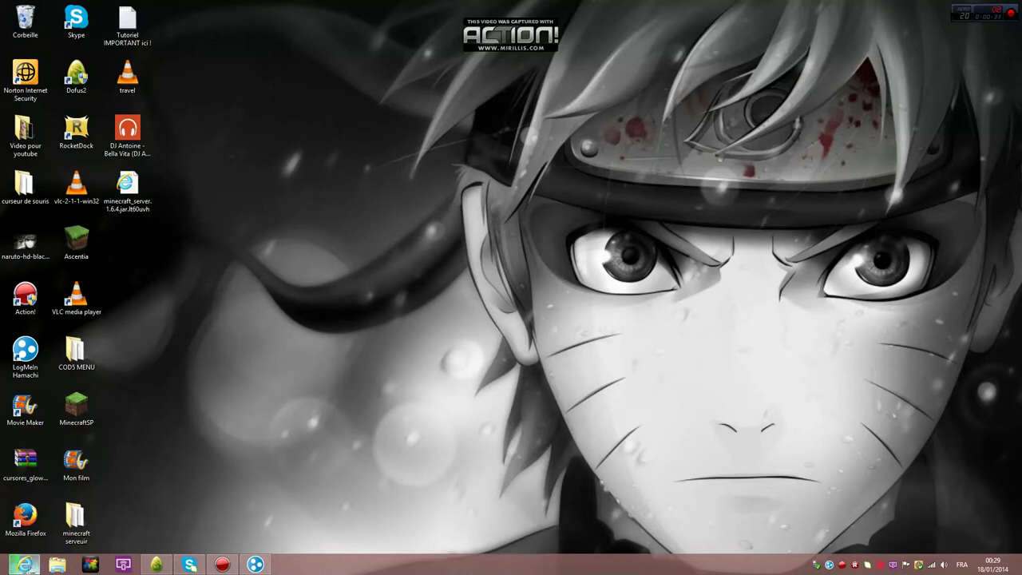
right_click(374, 274)
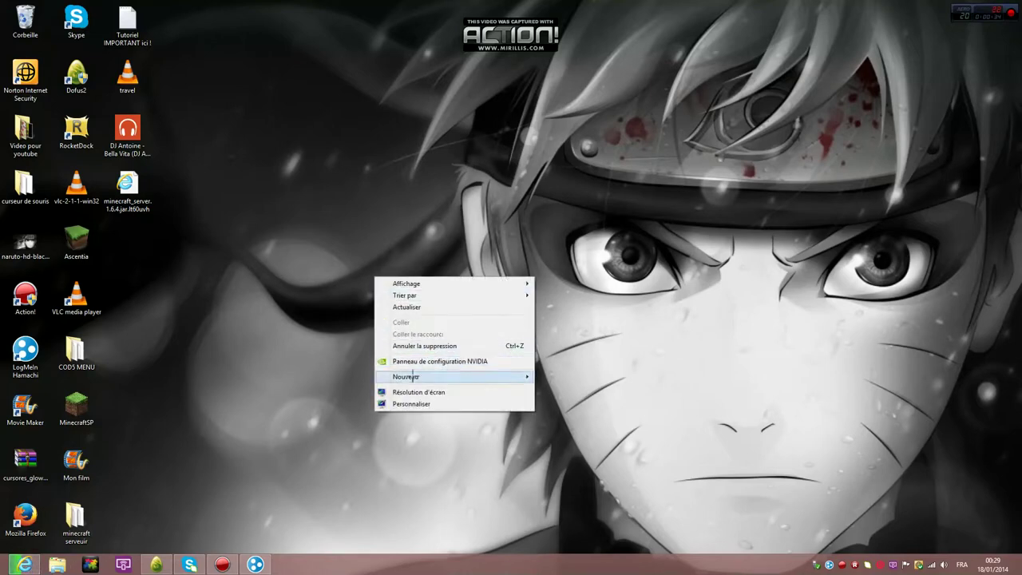
mouse_move(519, 377)
click(557, 377)
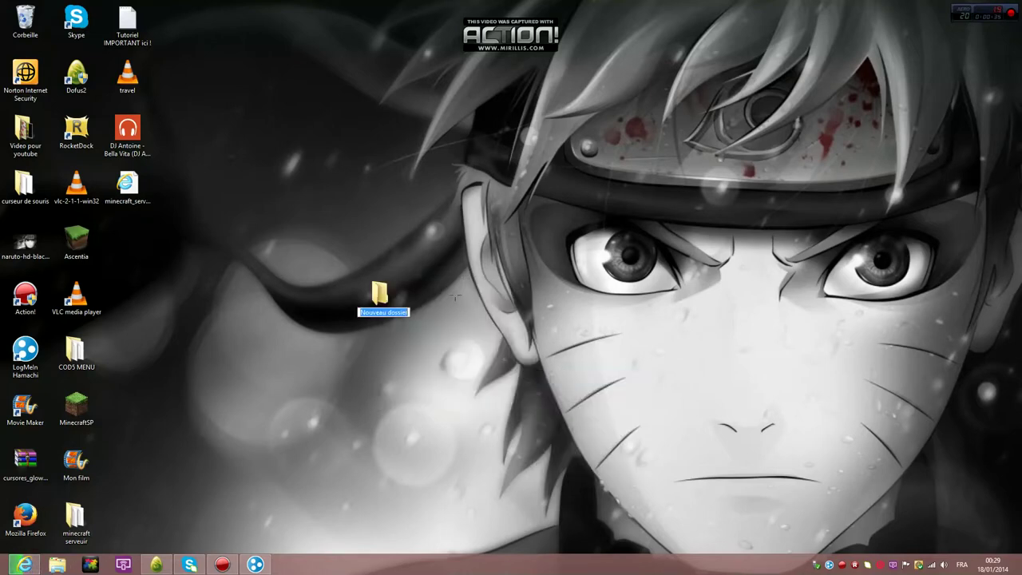
text(serveur de tuto)
key(Return)
drag(382, 299, 127, 241)
Try to move the downloading server file into the "serveur de tuto" folder, and cancel all pending transfers.
drag(128, 188, 130, 239)
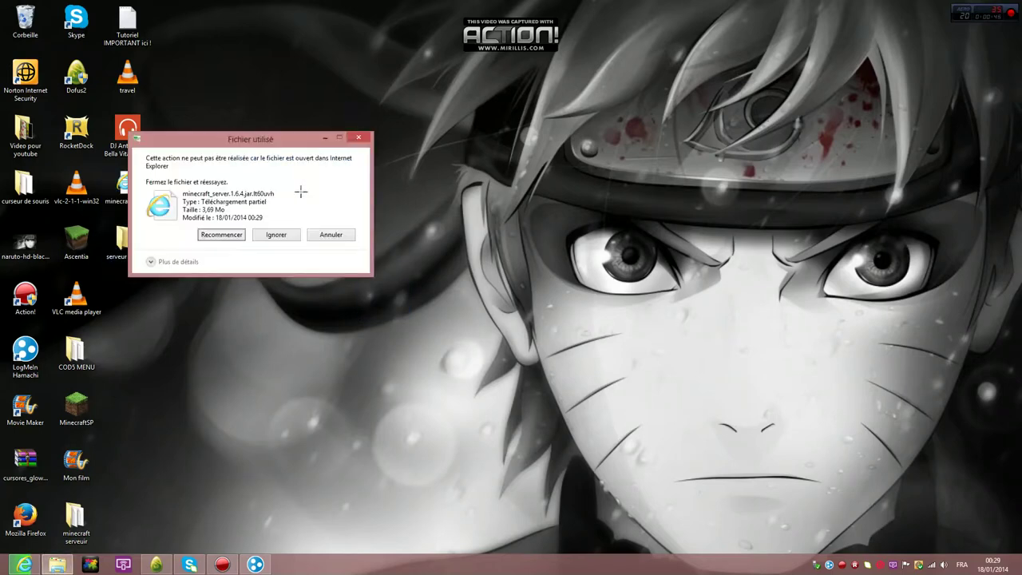
click(358, 137)
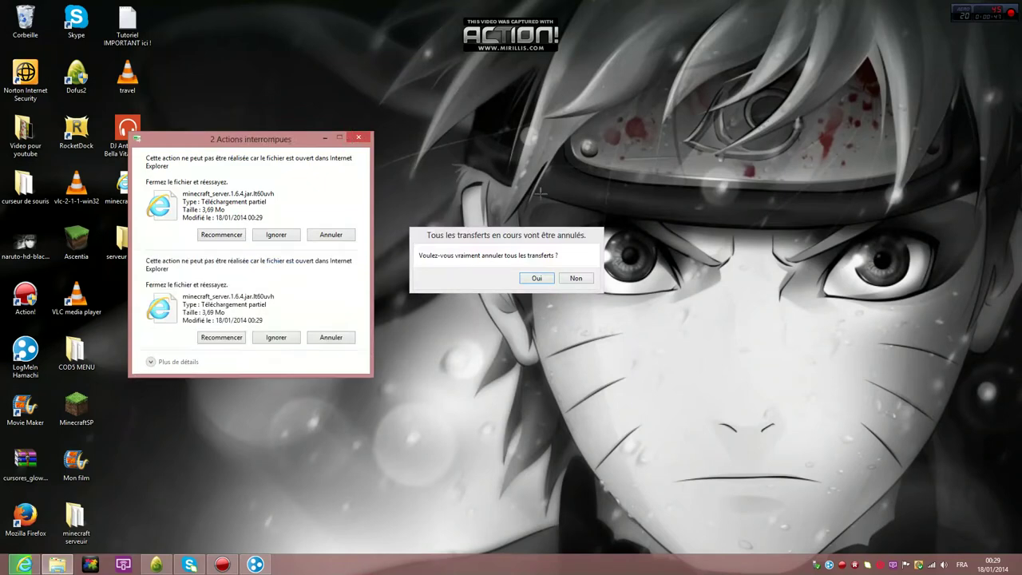
click(551, 278)
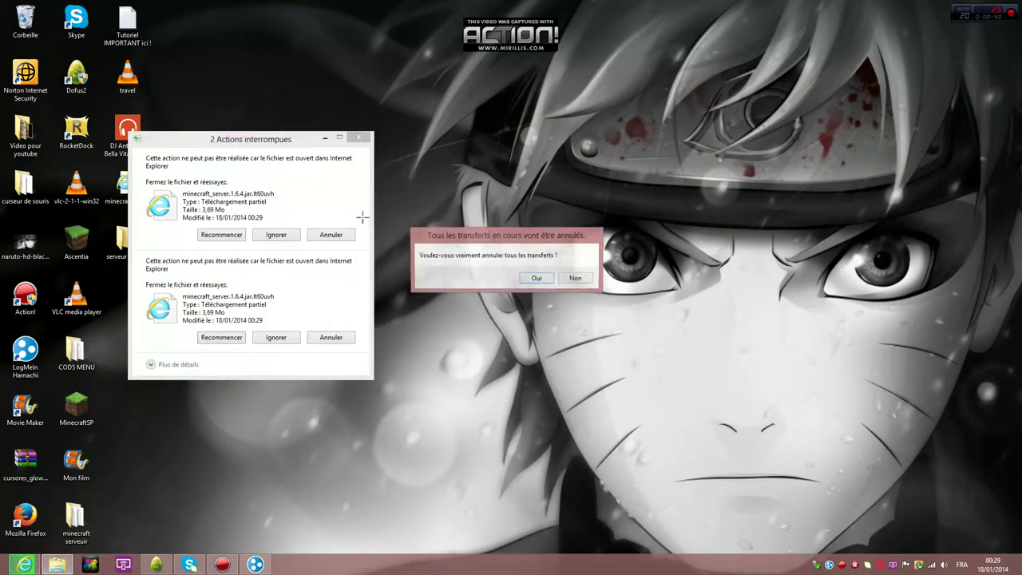
click(533, 278)
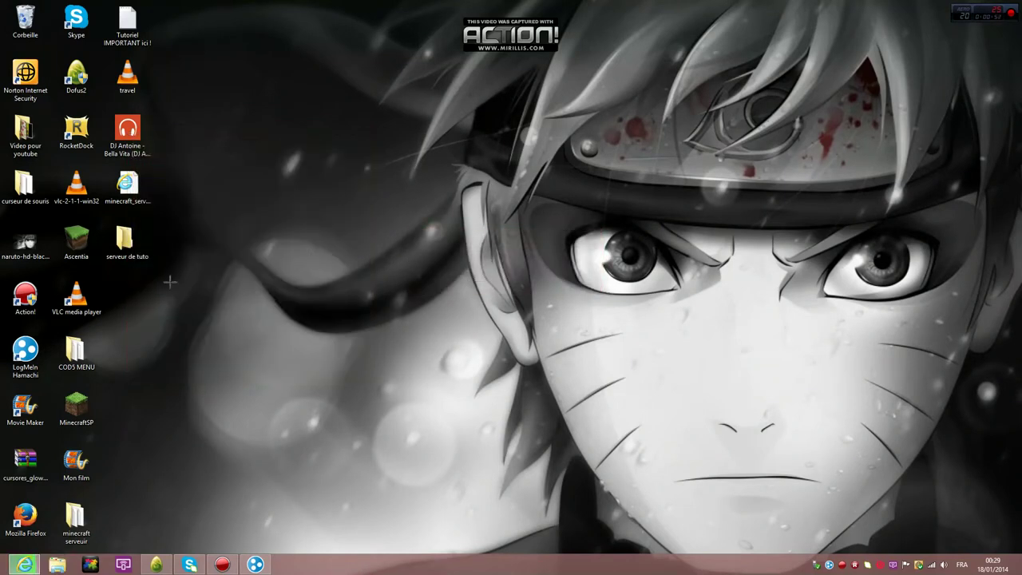
mouse_move(126, 240)
mouse_down()
mouse_move(218, 230)
mouse_move(146, 238)
mouse_up()
click(258, 207)
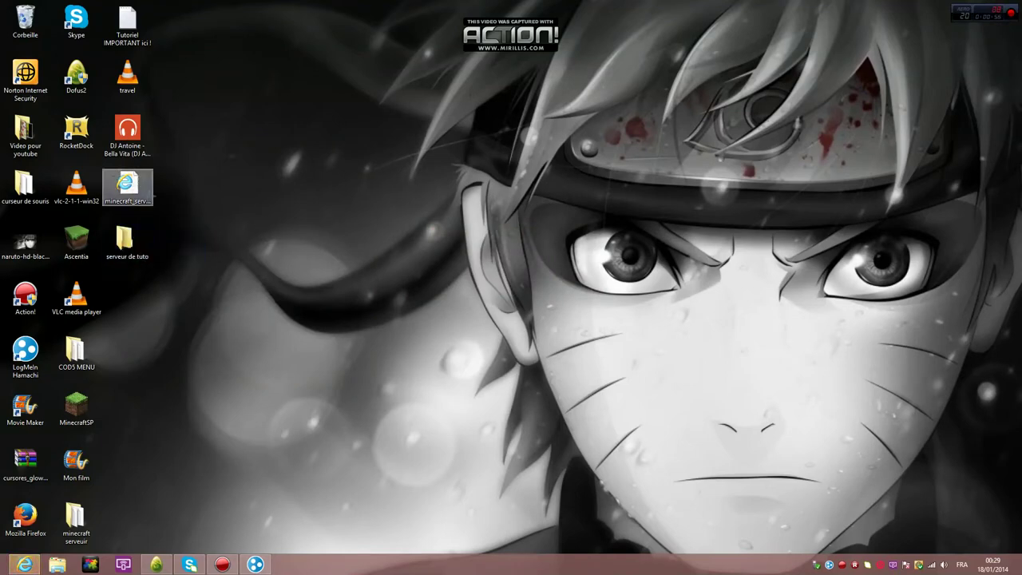
Move the downloaded server file into the "serveur de tuto" folder and run minecraft_server.1.6.4 from there.
drag(128, 183, 128, 239)
double_click(128, 240)
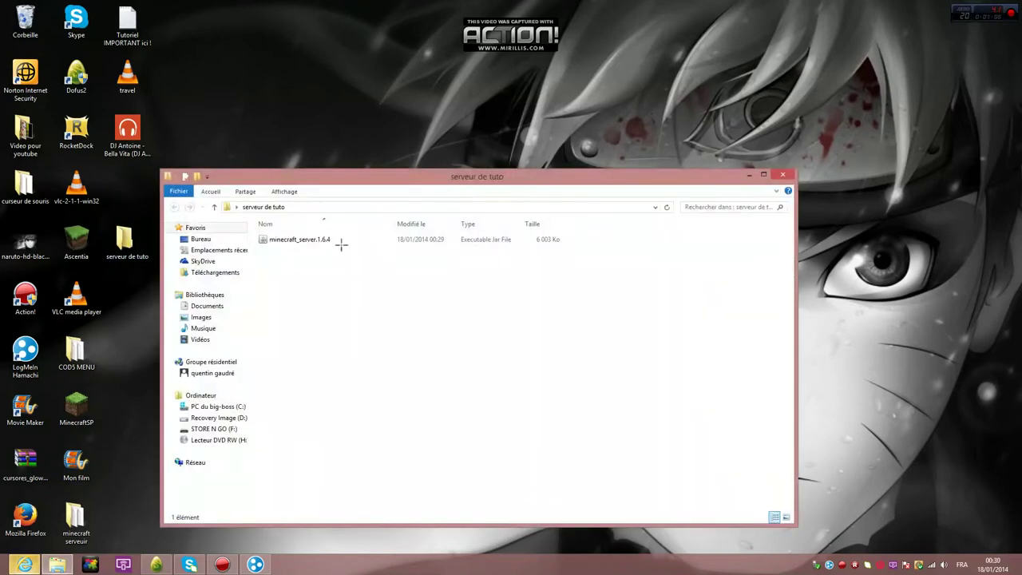
double_click(337, 241)
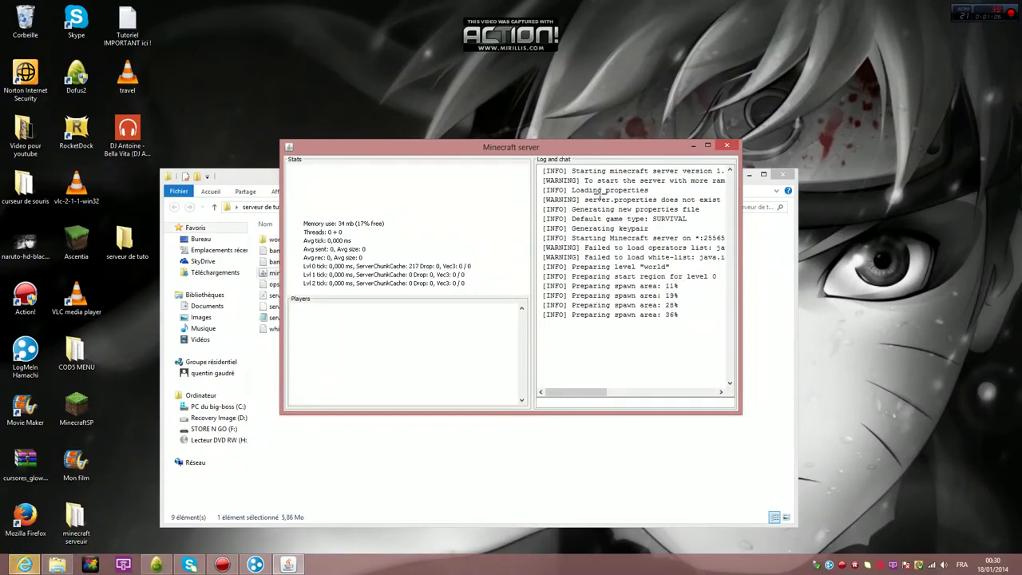
Check the startup log in the Minecraft server window and shut the server down, returning to the "serveur de tuto" folder.
drag(581, 149, 570, 111)
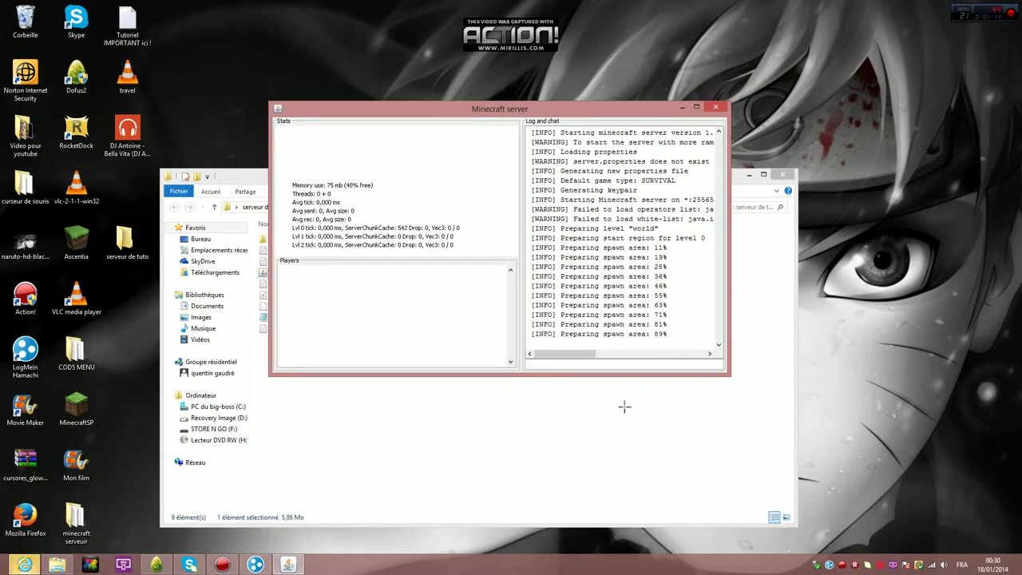
click(683, 107)
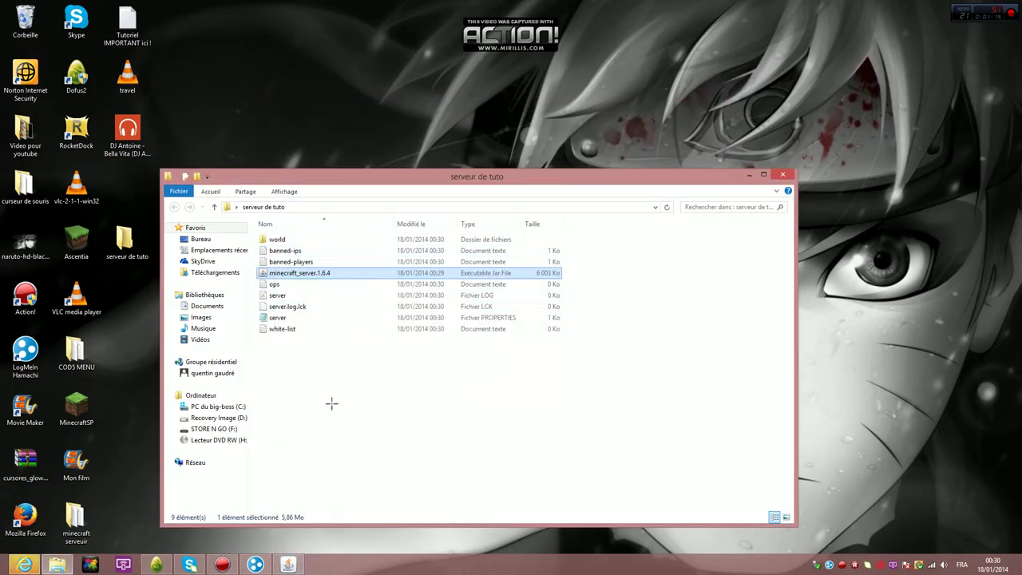
click(289, 564)
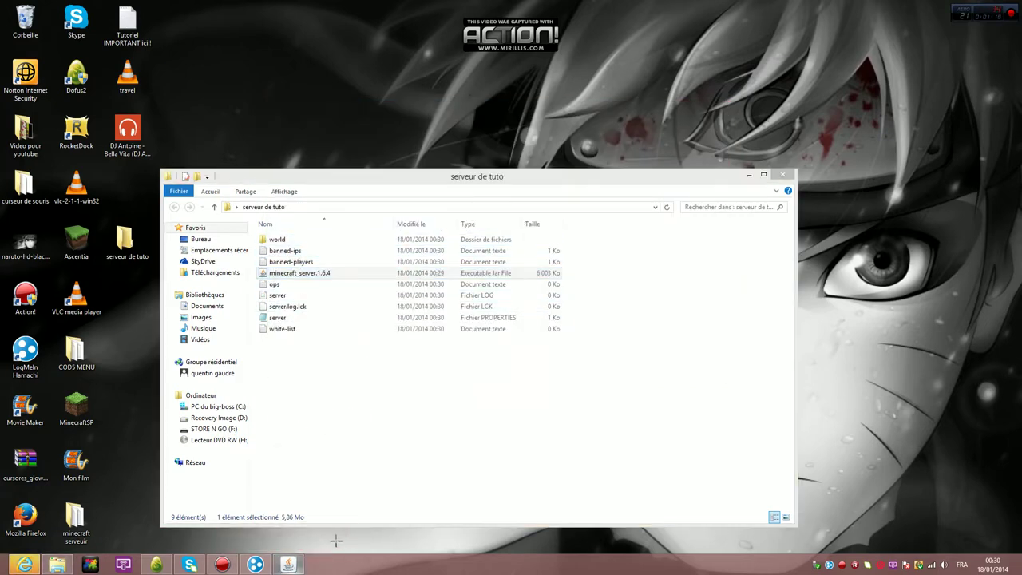
click(281, 318)
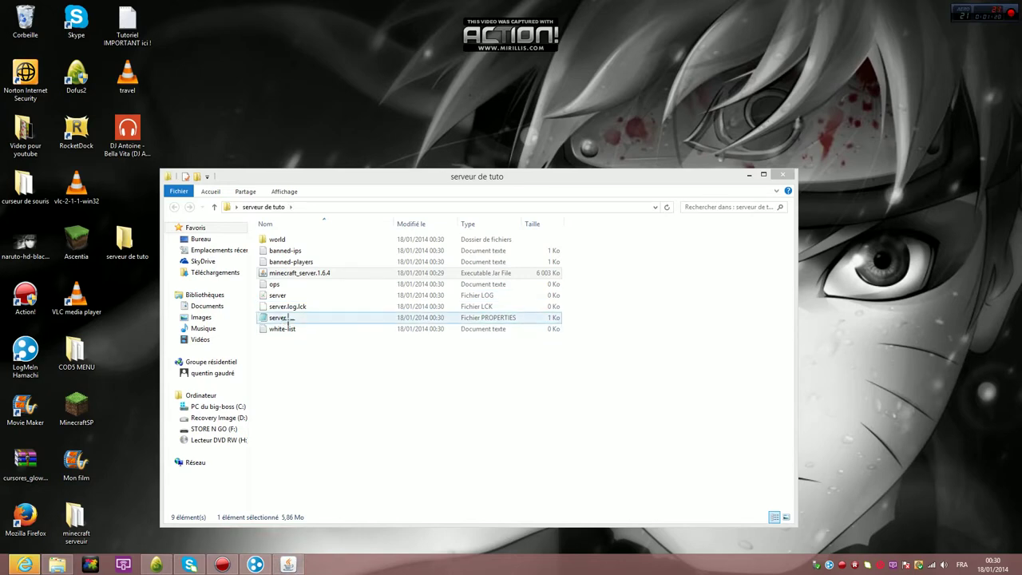
click(327, 339)
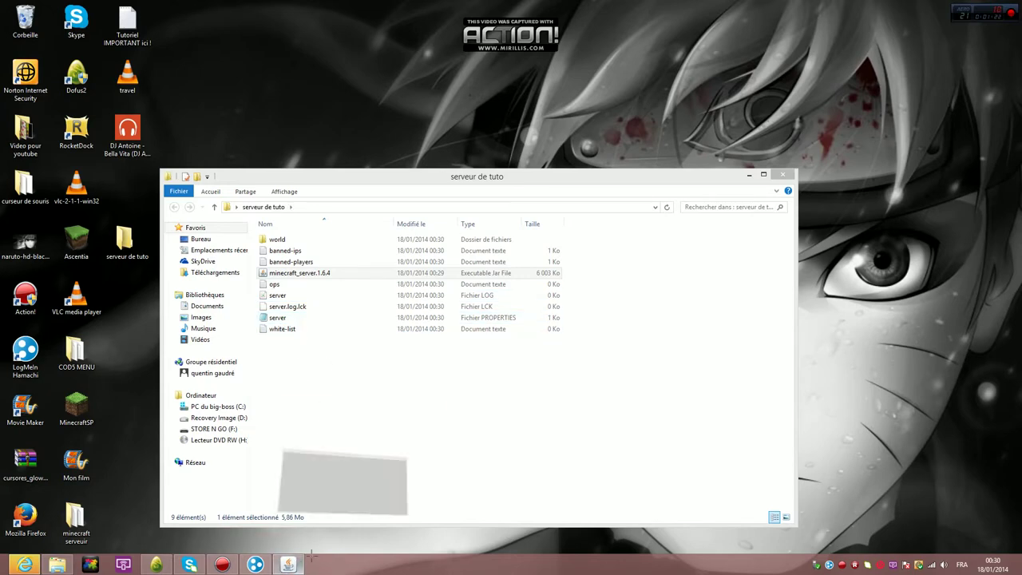
click(288, 564)
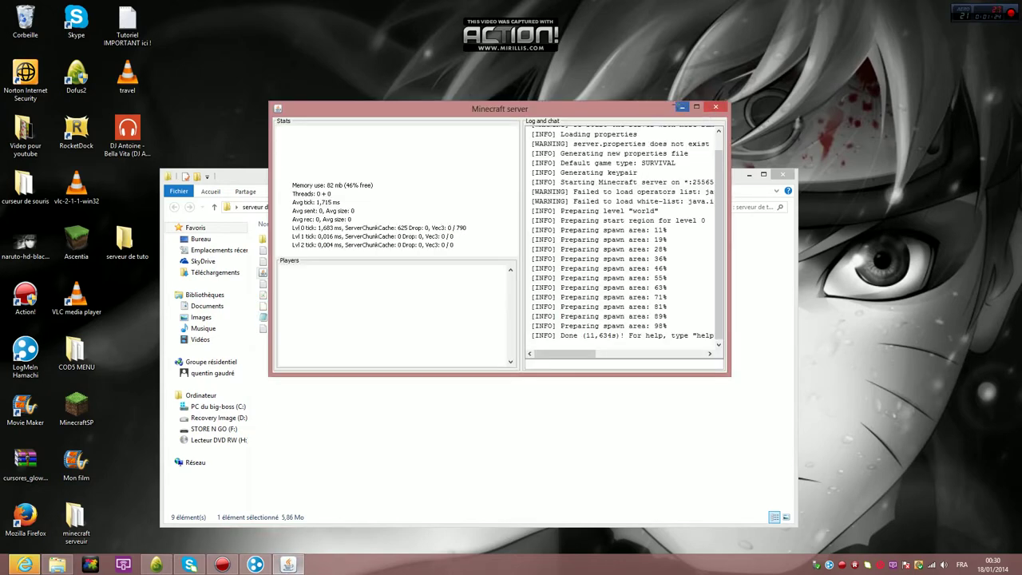
click(681, 106)
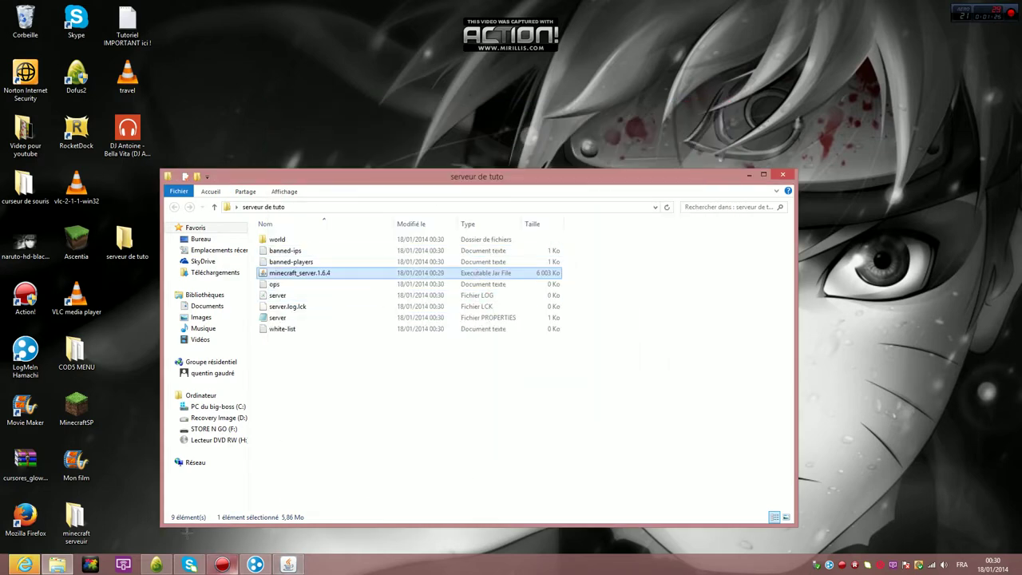
click(25, 565)
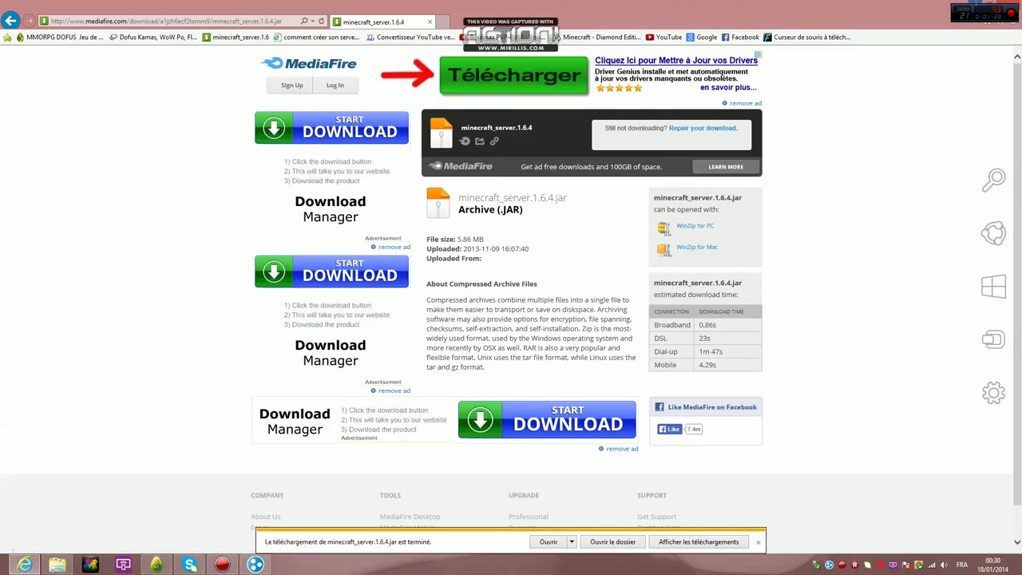
click(24, 565)
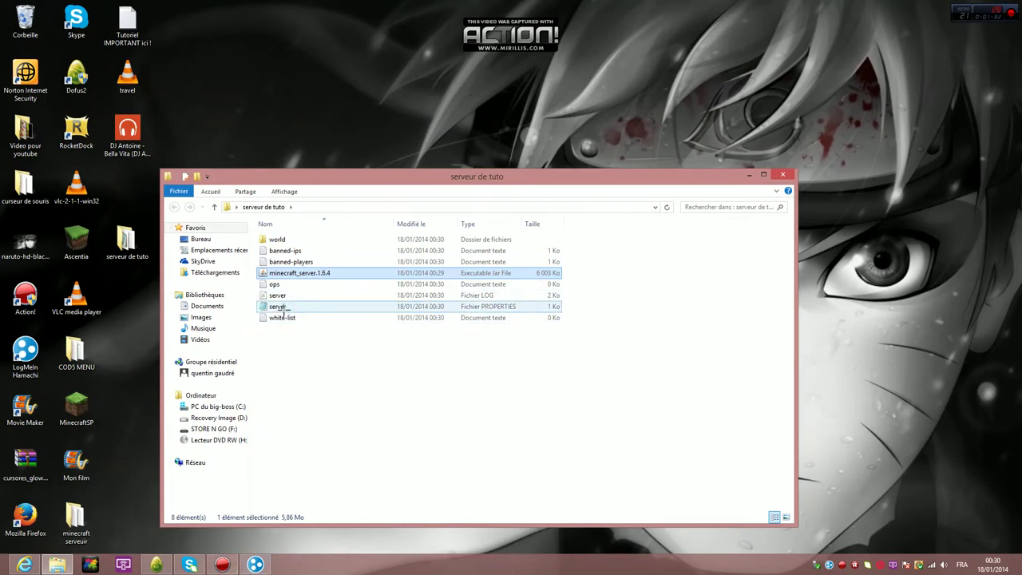
Open the server PROPERTIES file in the text editor and set online-mode to false.
double_click(280, 308)
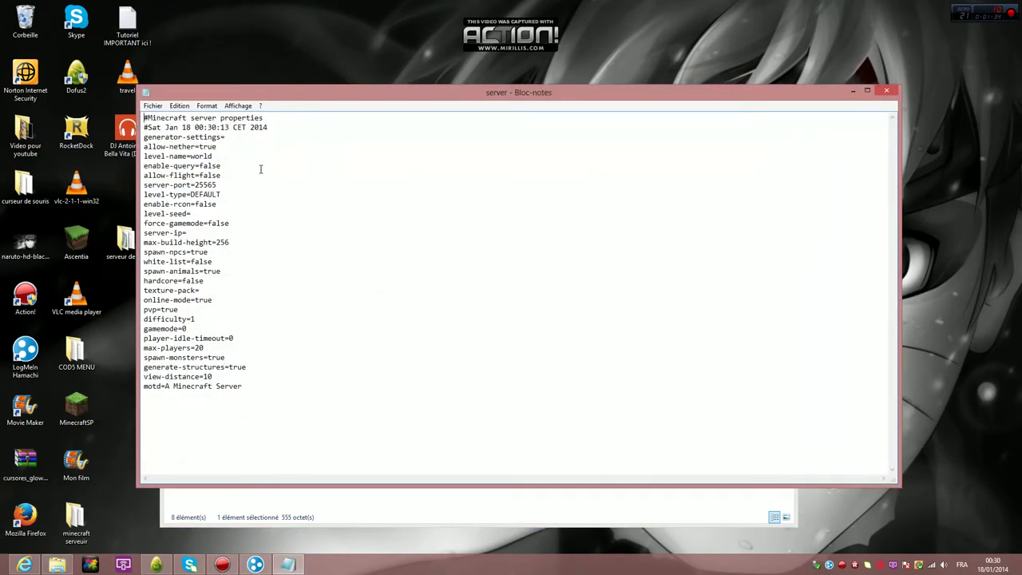
drag(238, 217, 238, 226)
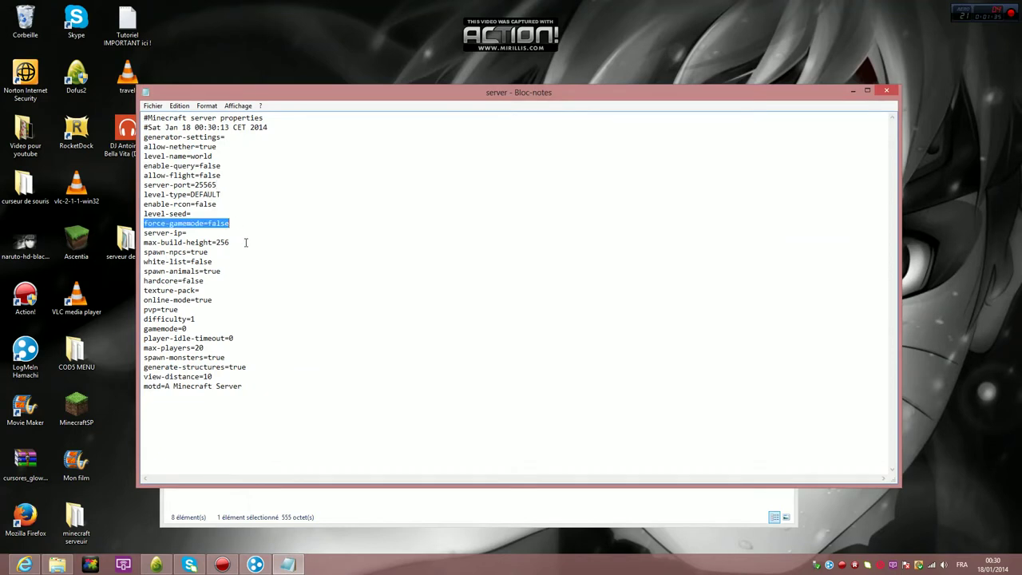
click(247, 243)
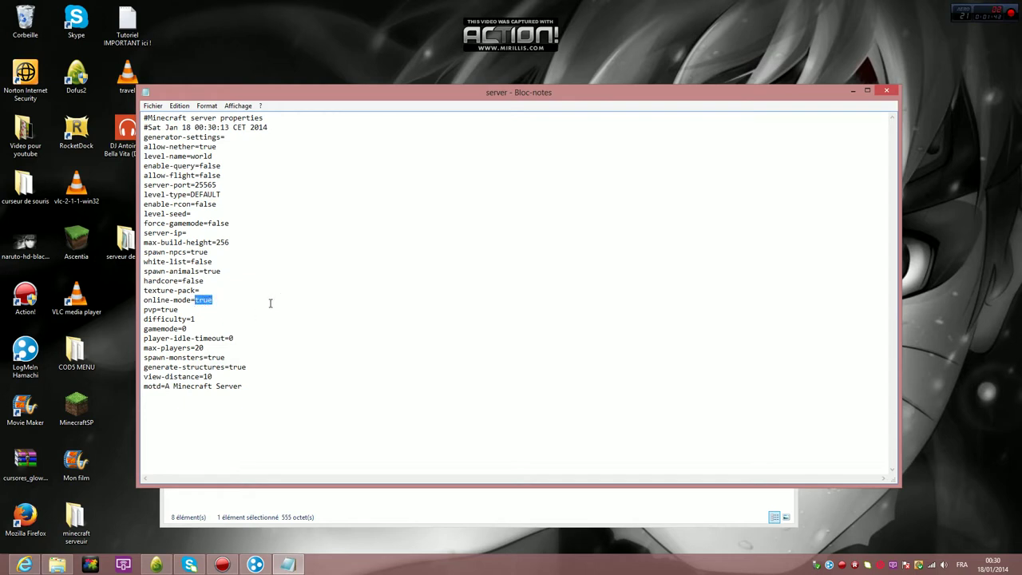
text(fals)
Save the edited server properties under the existing file and close the document.
click(152, 106)
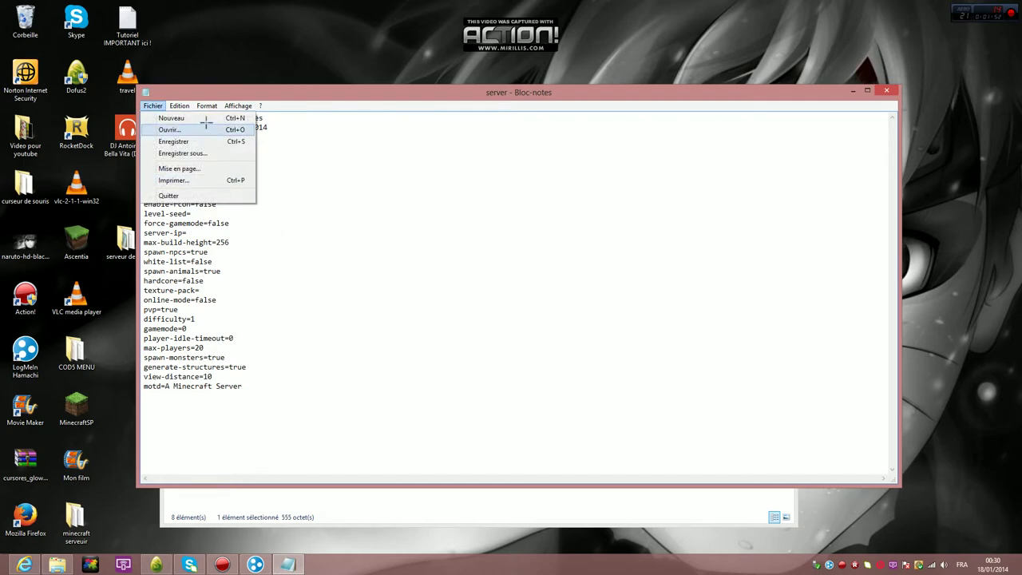
click(183, 154)
click(638, 118)
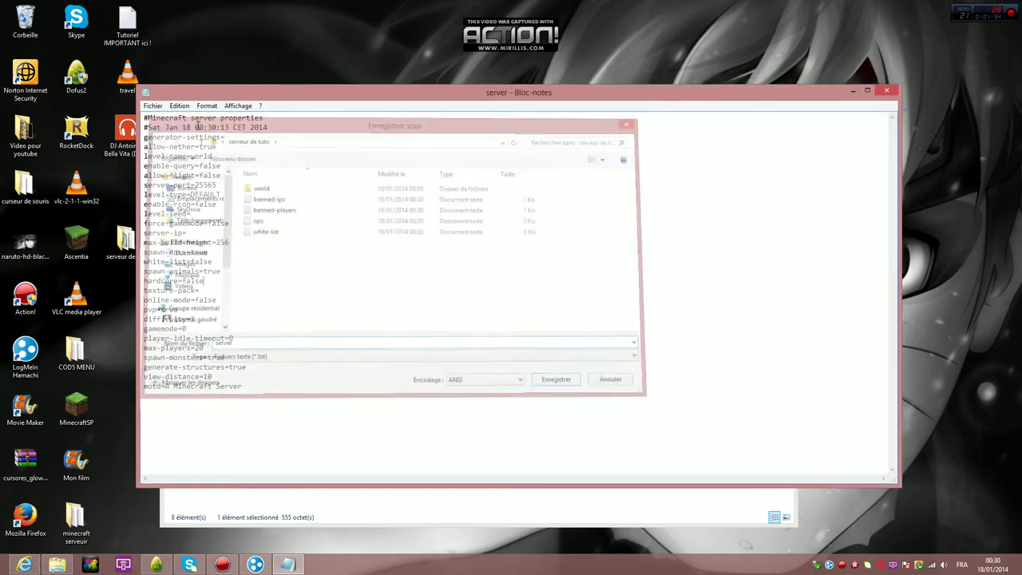
click(152, 105)
click(192, 144)
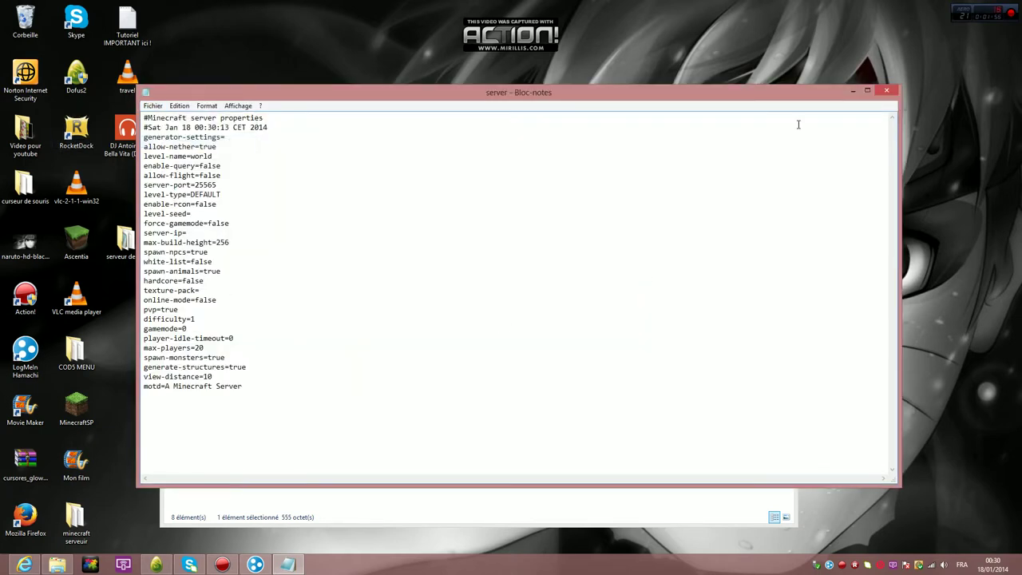
click(886, 90)
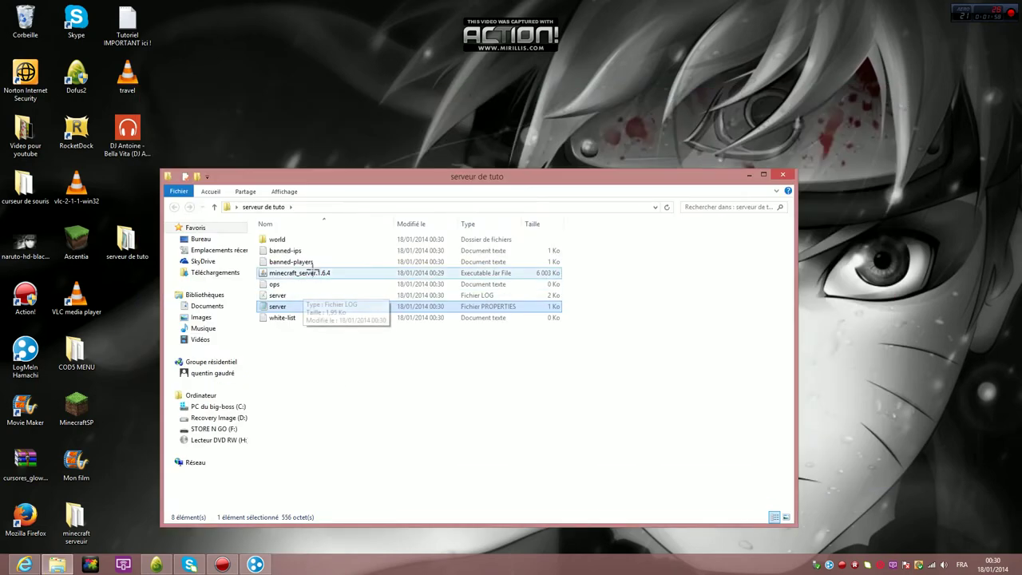
Inspect the contents of the white-list text file and close it.
click(296, 373)
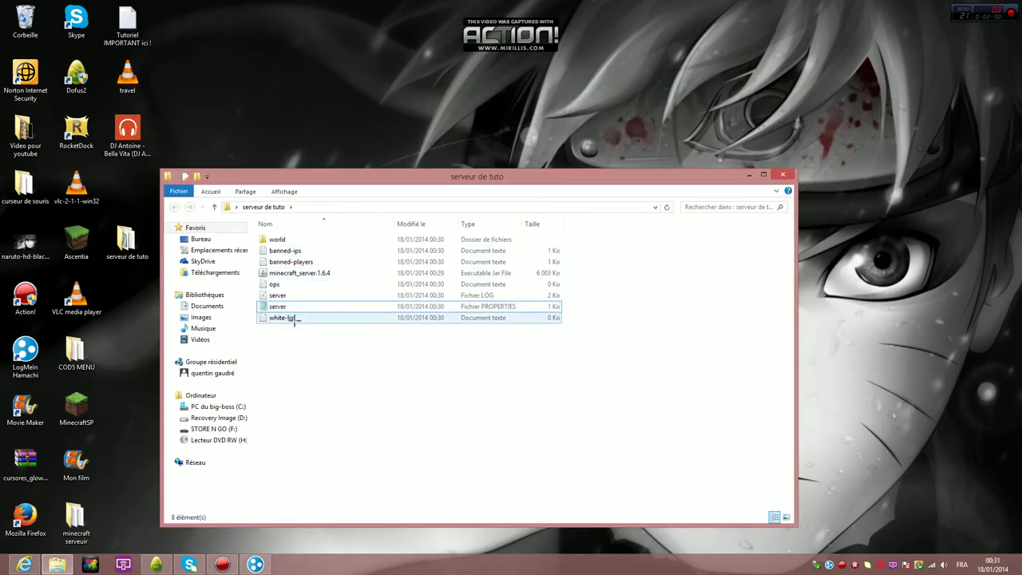
double_click(304, 320)
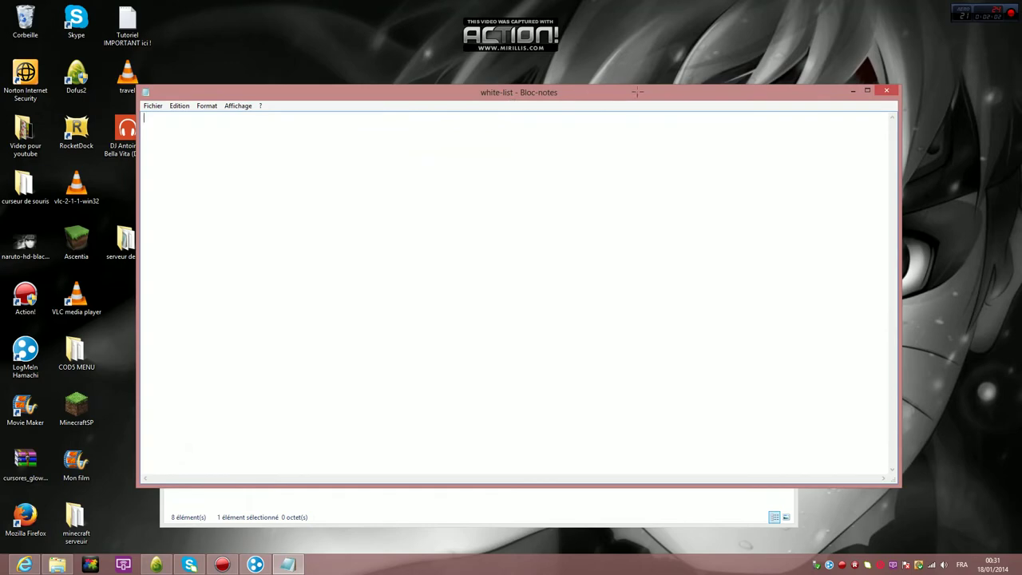
mouse_move(512, 101)
mouse_down()
mouse_move(424, 65)
mouse_move(515, 90)
mouse_up()
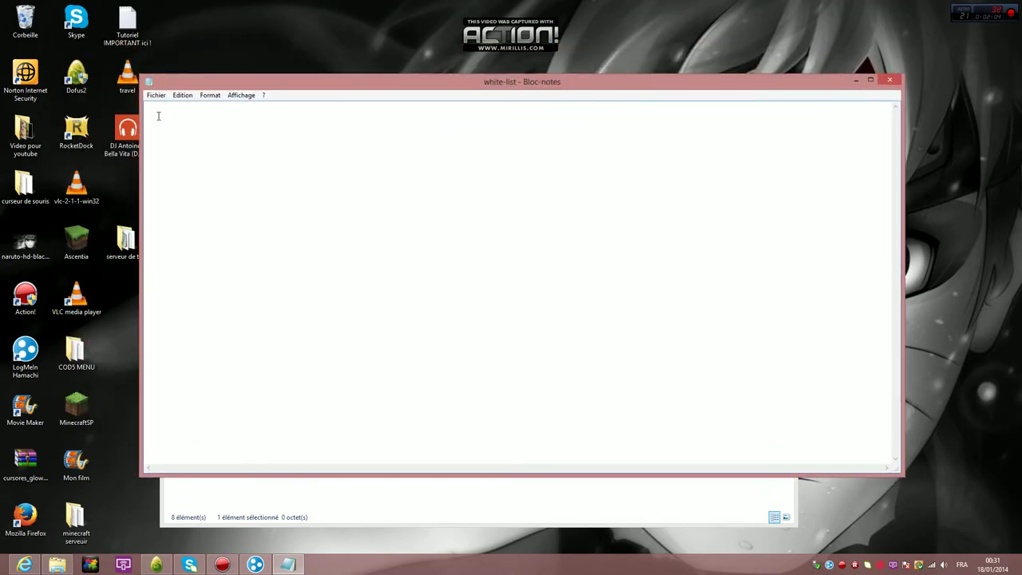
click(156, 95)
click(890, 80)
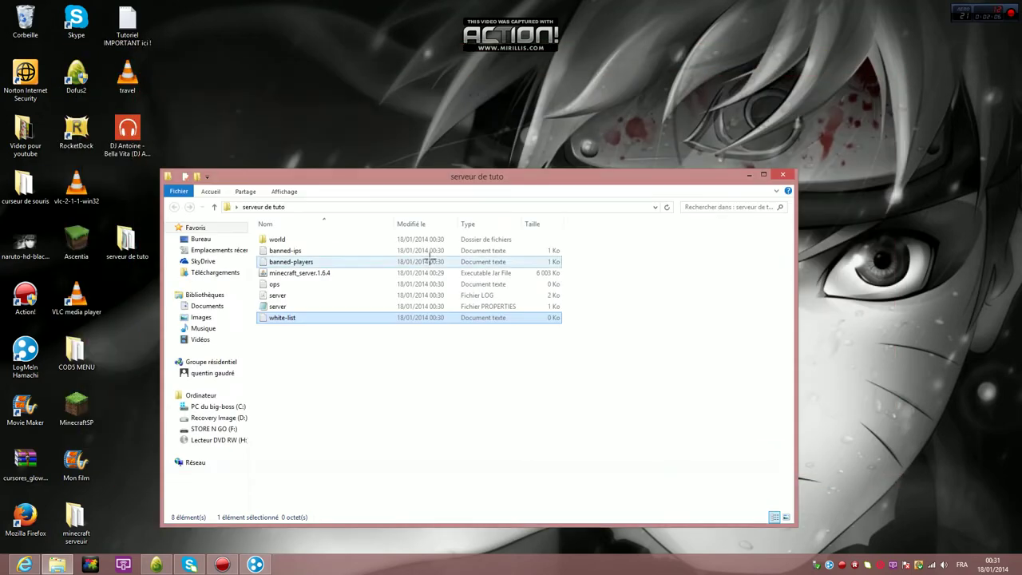
Add the player's username to the ops text file, then save and close it.
double_click(293, 284)
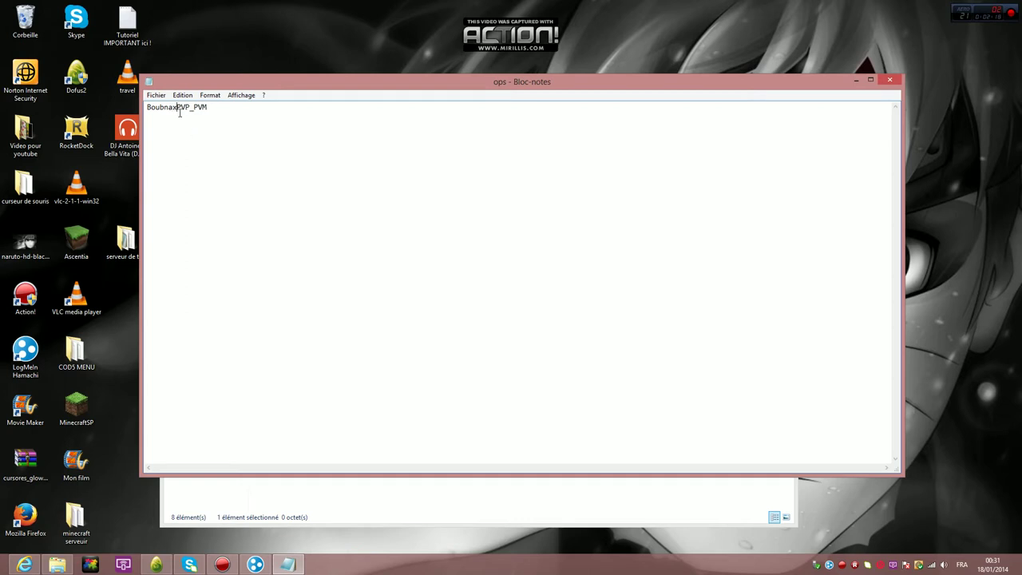
click(156, 95)
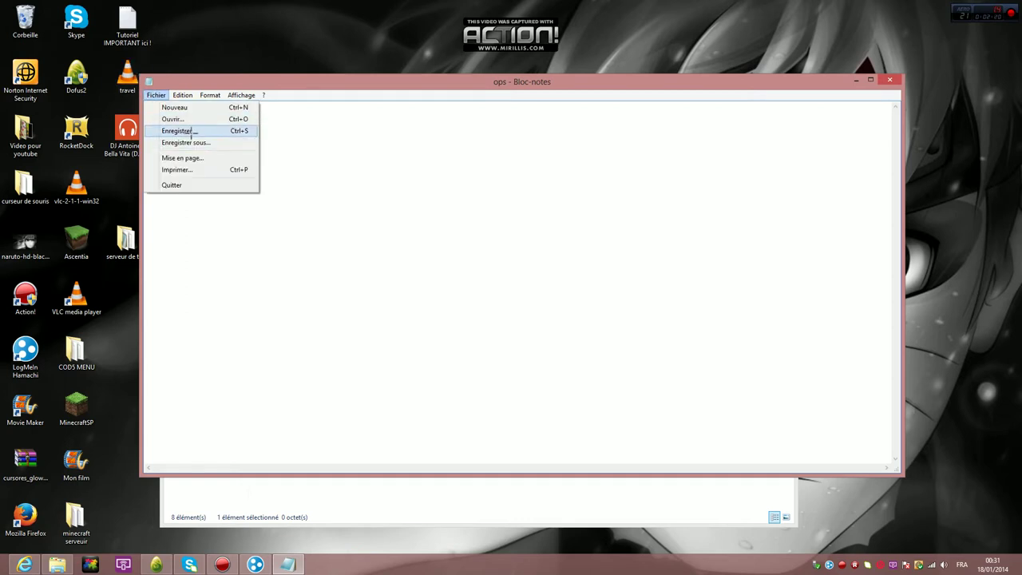
click(191, 133)
click(890, 80)
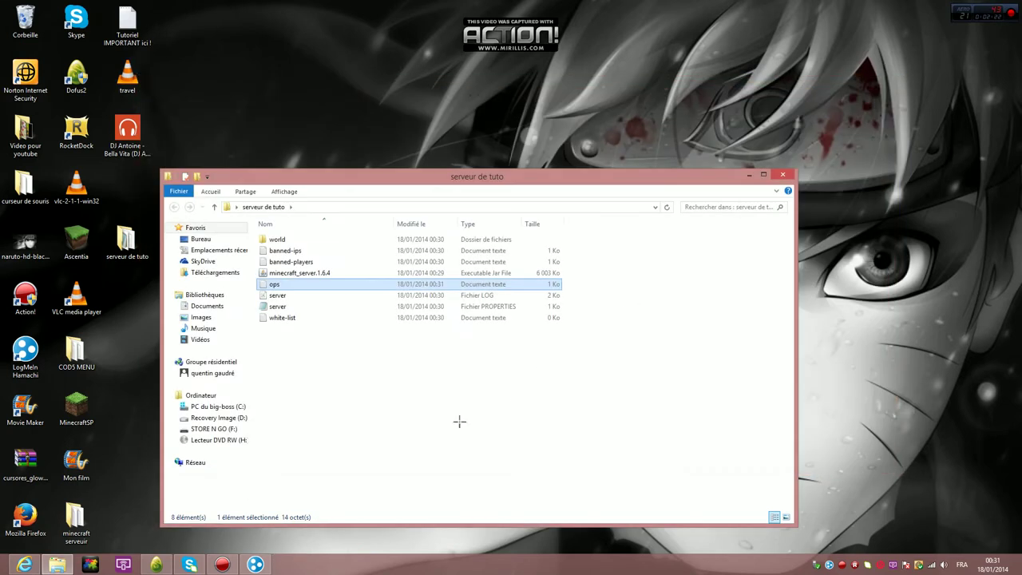
Start minecraft_server.1.6.4, enter op in the server console and minimize the server window.
click(325, 273)
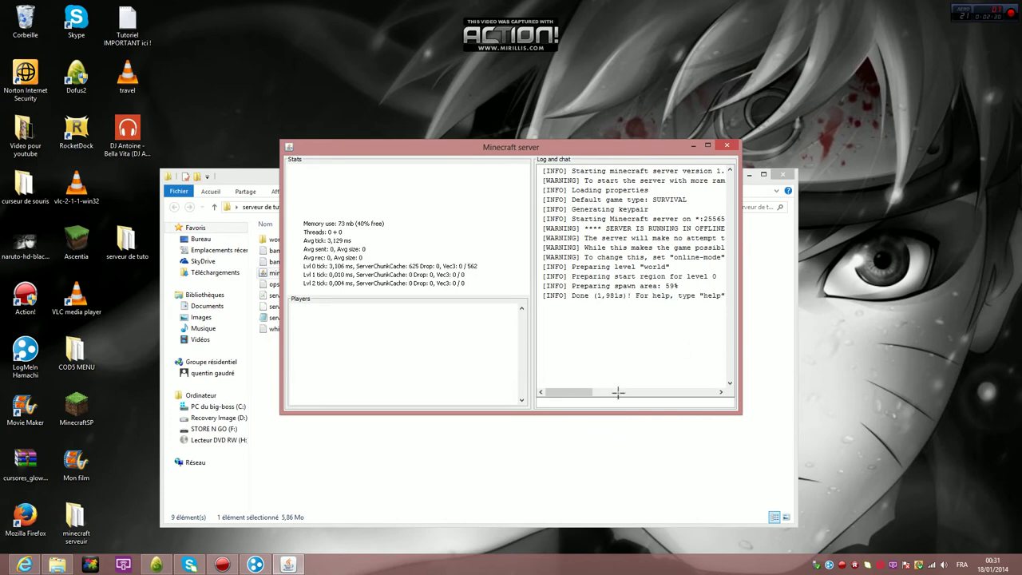
text(op)
click(693, 146)
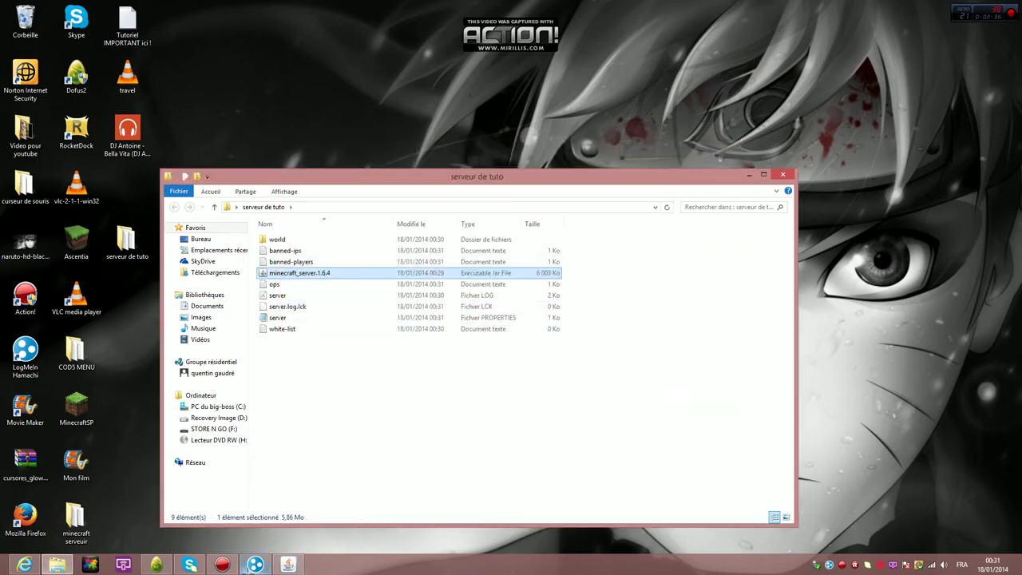
click(254, 565)
click(559, 76)
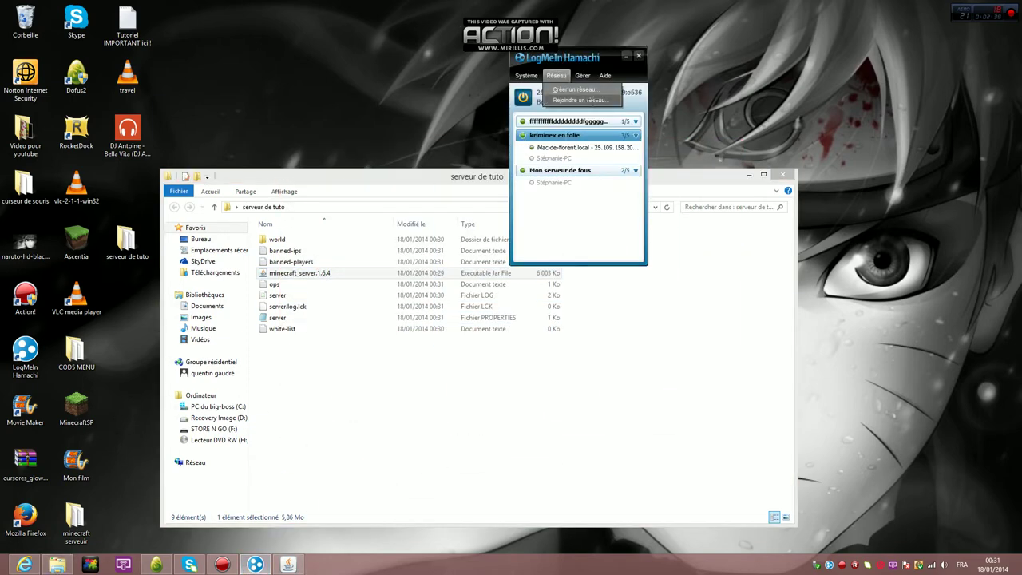
click(568, 88)
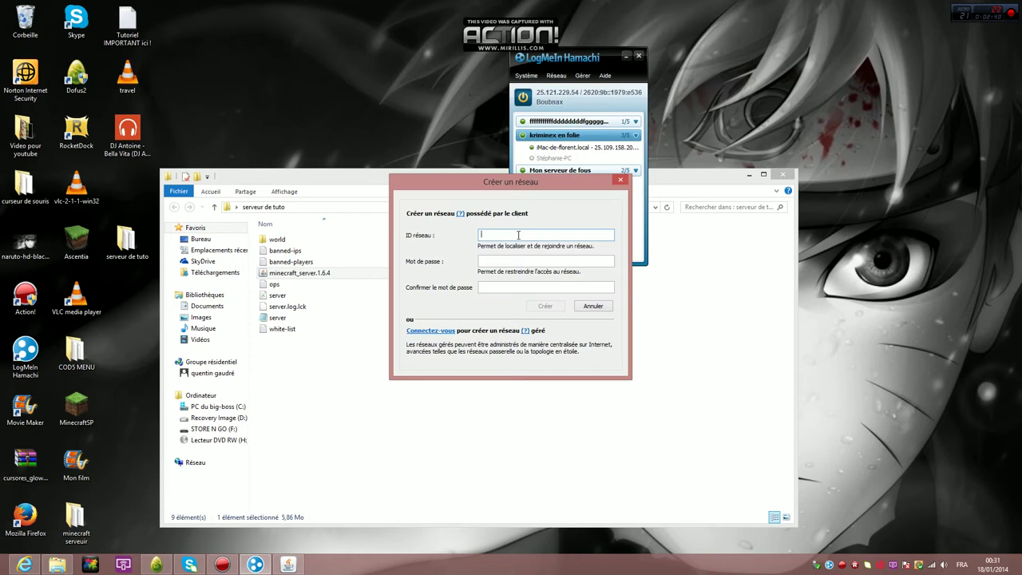
text(fff)
click(555, 309)
key(Escape)
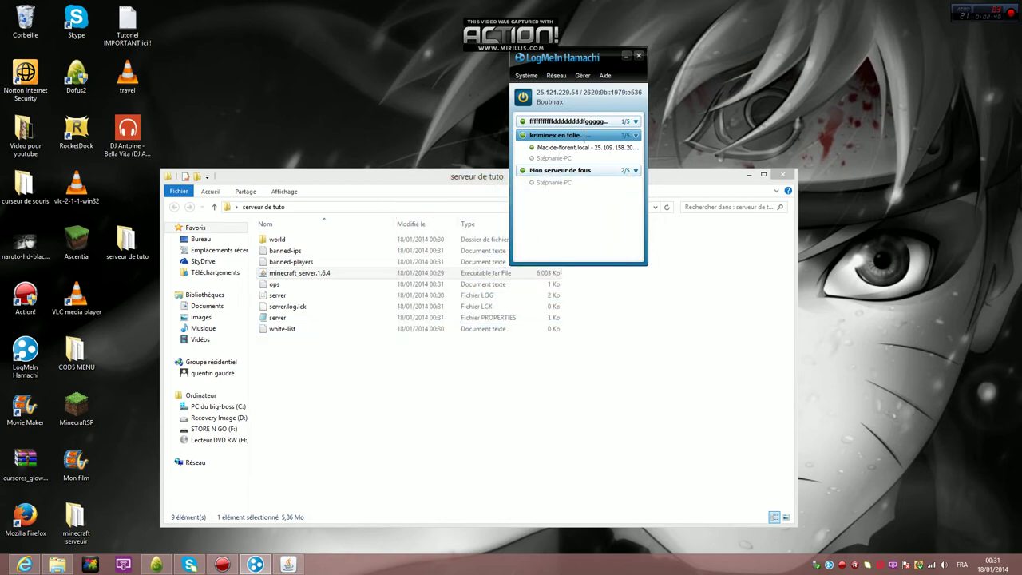
click(624, 57)
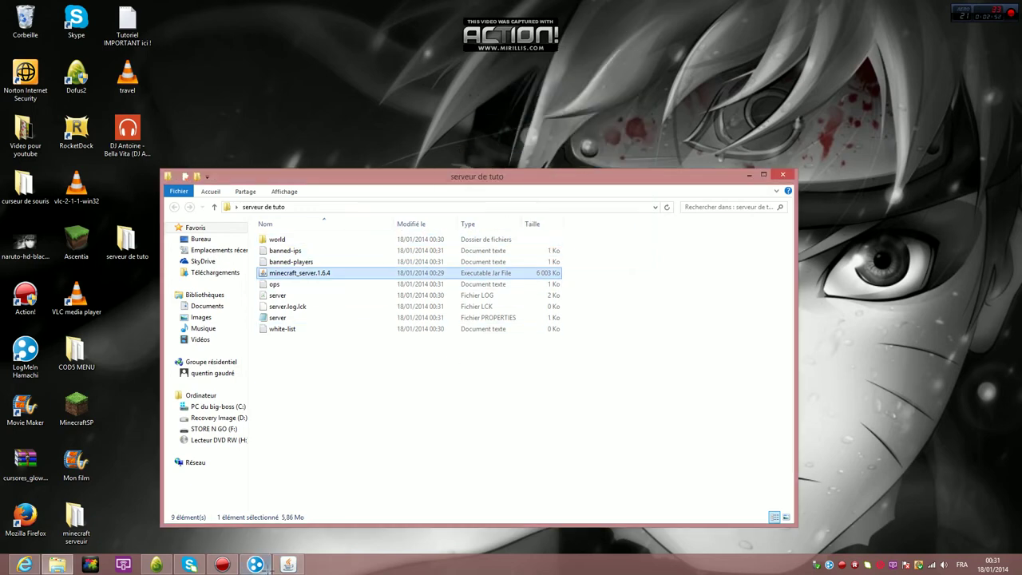
Switch to LogMeIn Hamachi and examine this computer's IP address and the details of the first listed network.
click(256, 565)
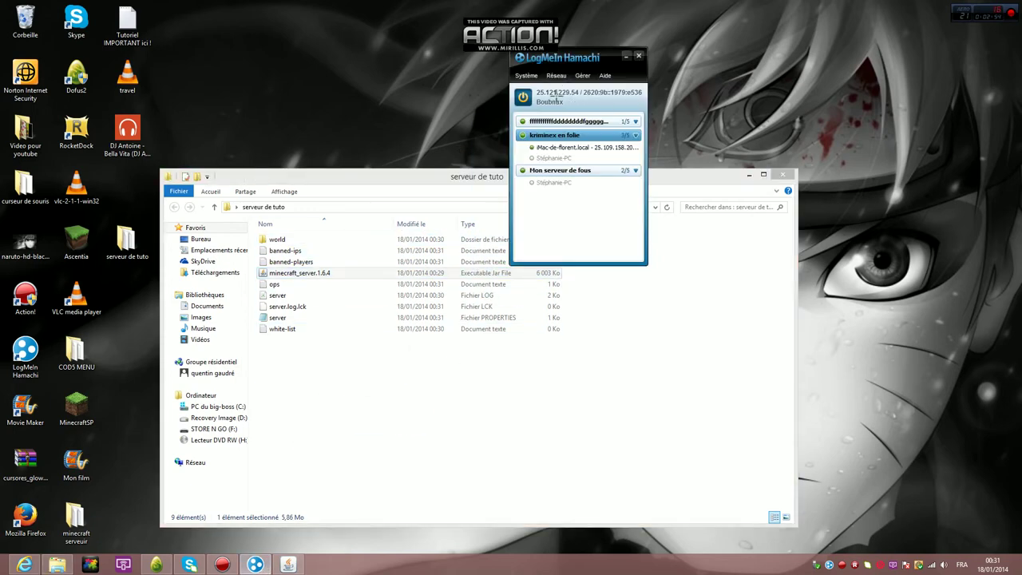
click(535, 91)
click(577, 95)
mouse_move(557, 136)
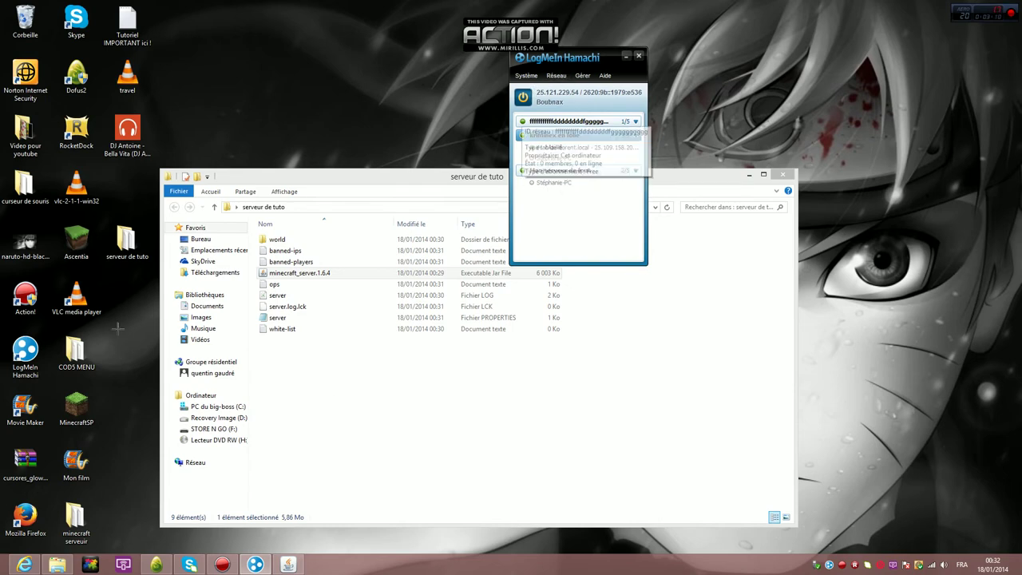
Launch Minecraft 1.6.4 through the Ascentia launcher and join the "A Minecraft Server" entry in the multiplayer list.
double_click(76, 240)
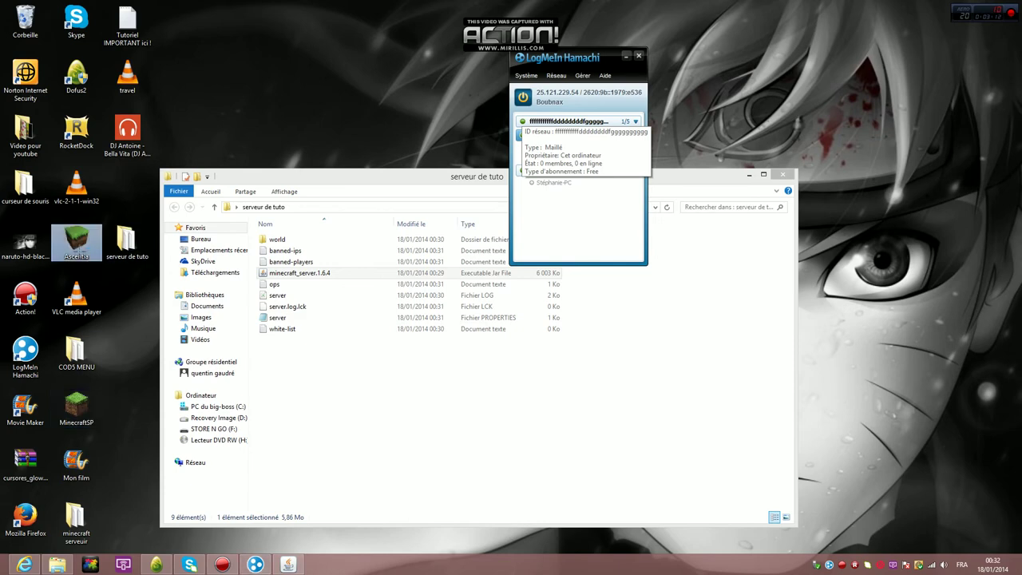
click(436, 292)
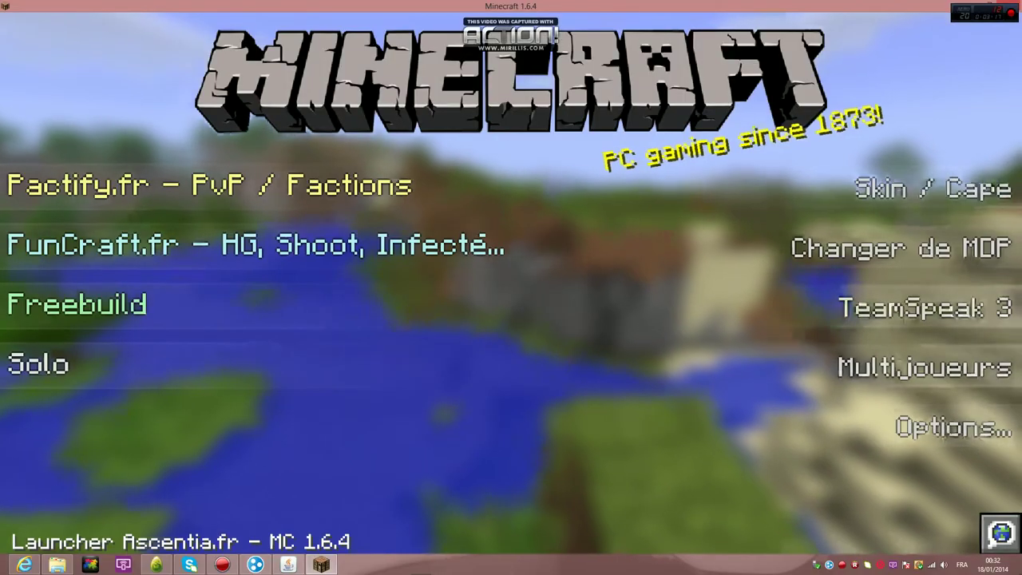
click(924, 367)
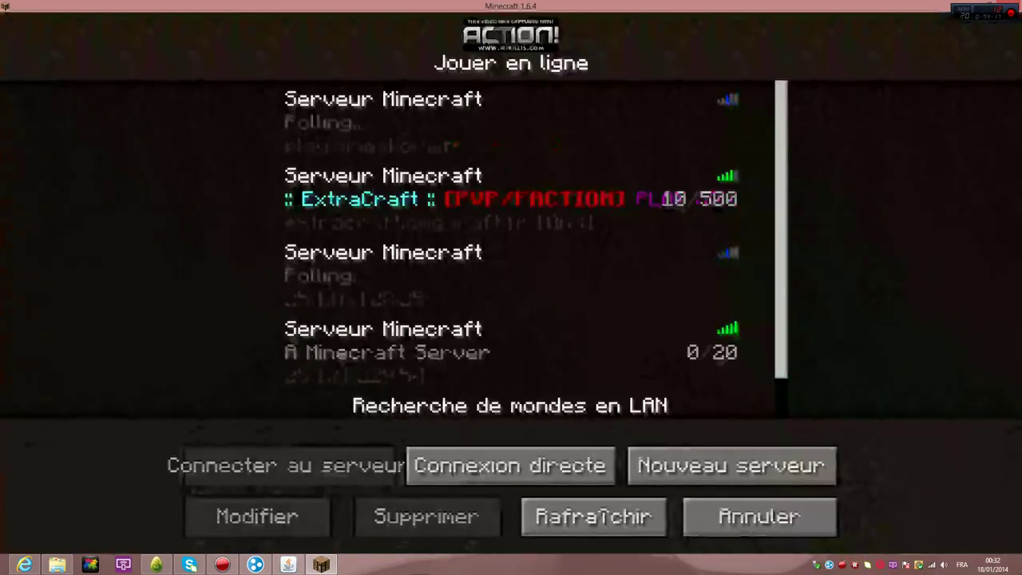
scroll(511, 239, down, 1)
double_click(463, 295)
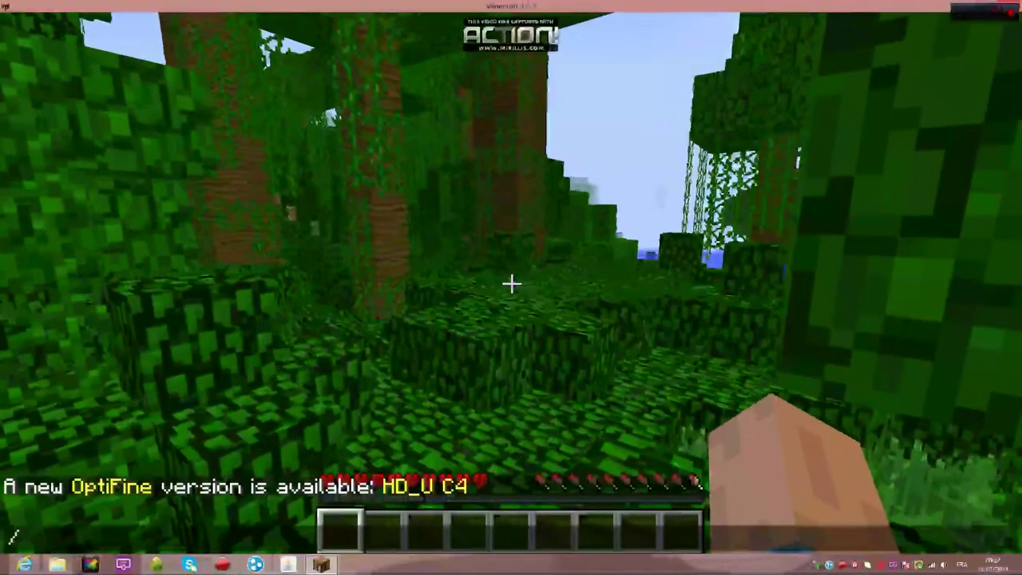
Switch the player to creative mode with a chat command and fly up among the jungle trees, then pause the game.
text(game)
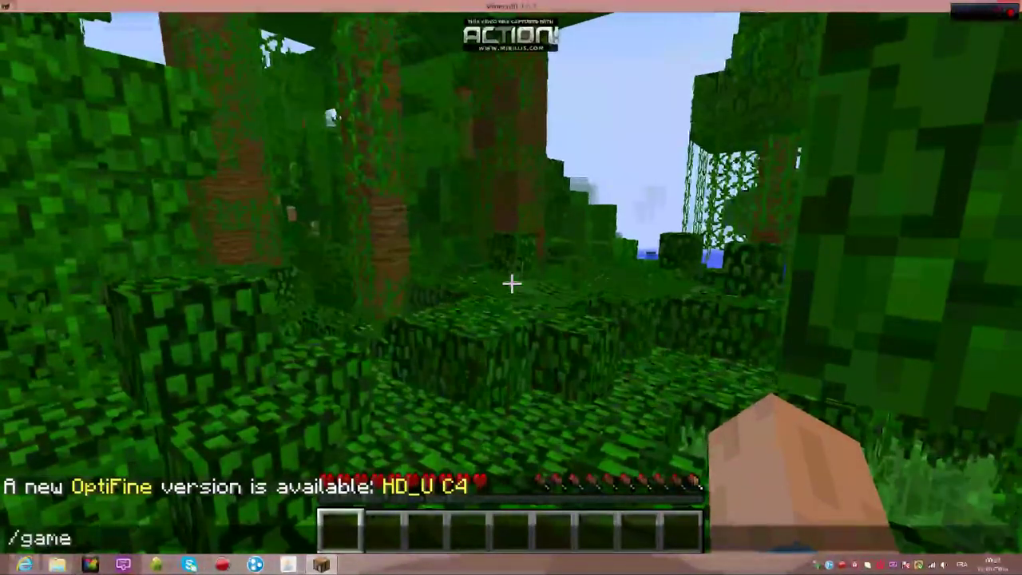
key(space)
key(space)
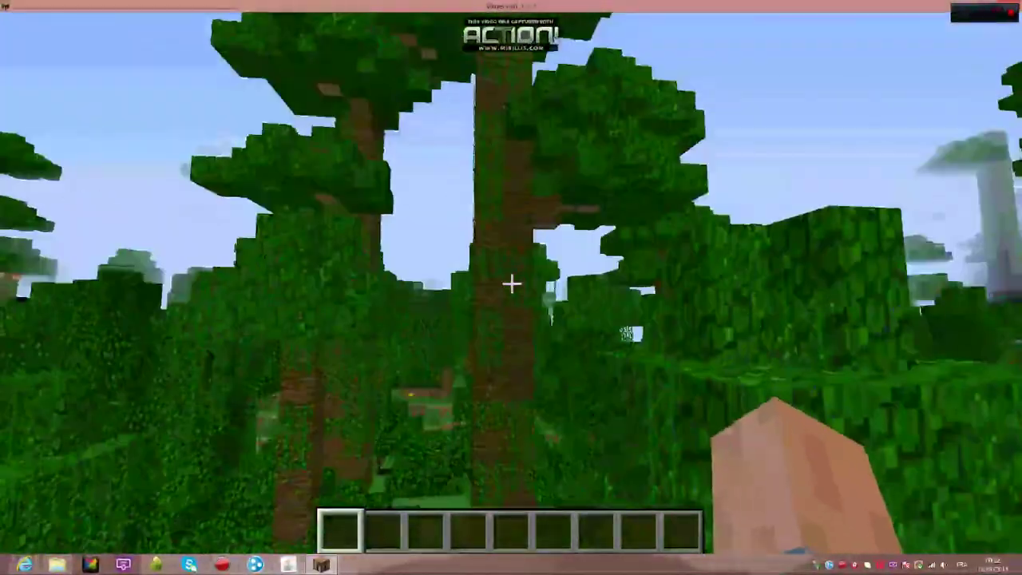
key(Escape)
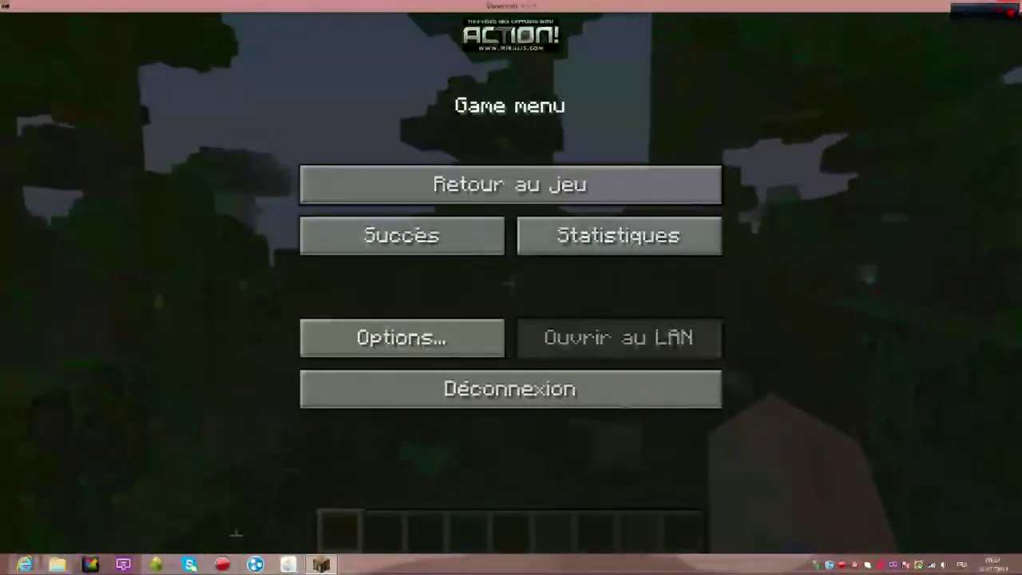